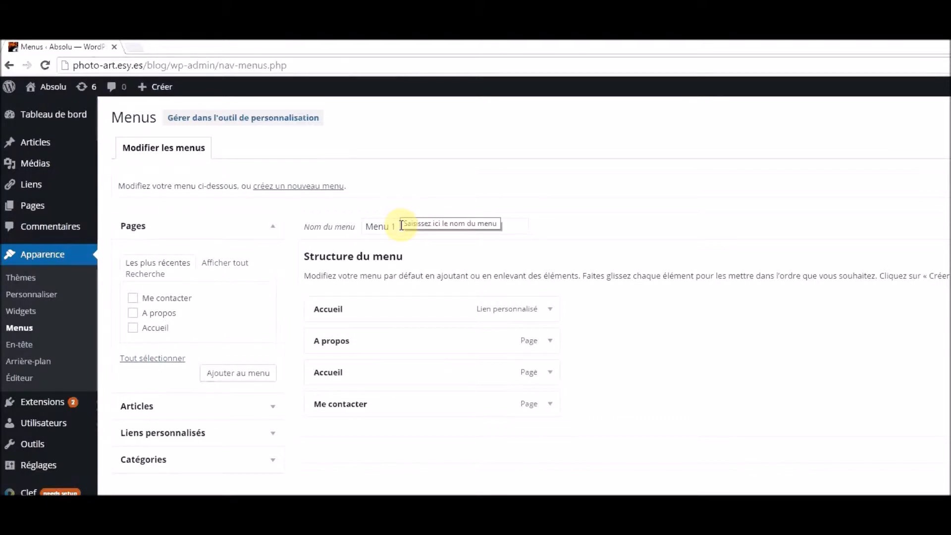
Rename the menu as "Menu principal" and look at the articles that can be added to it.
left_click_drag(401, 226, 369, 228)
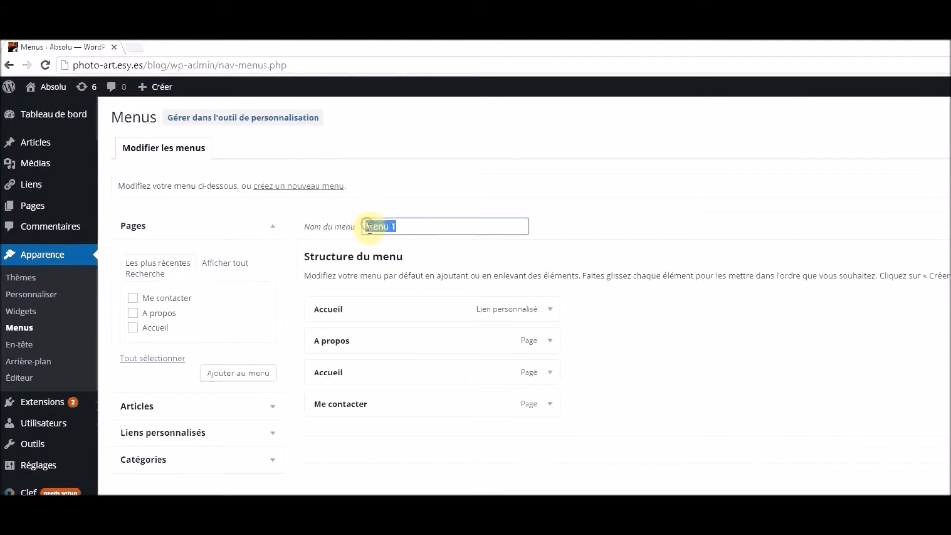
key("BackSpace")
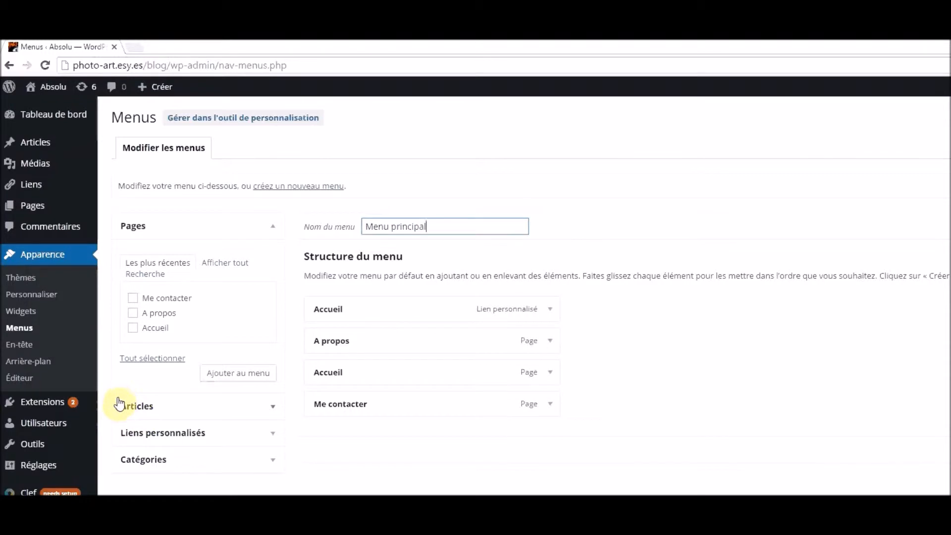
left_click(272, 406)
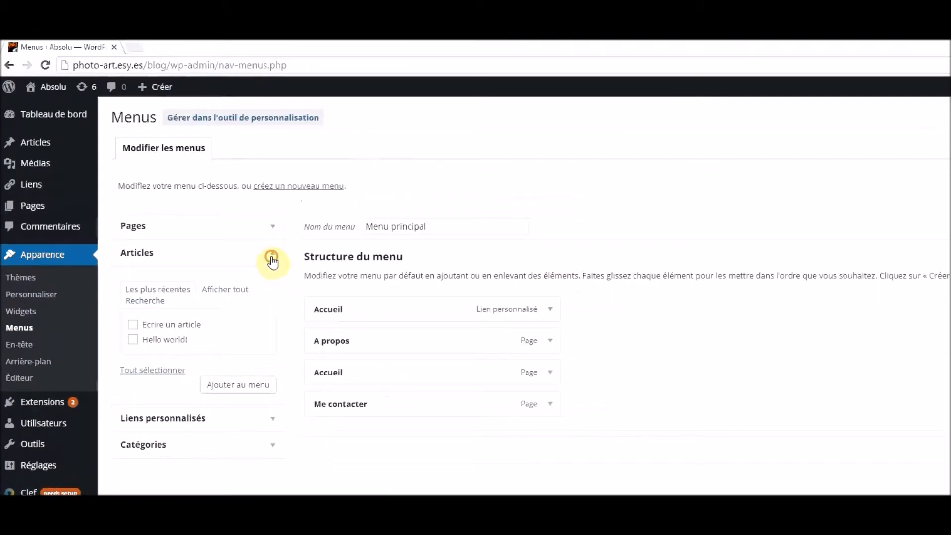
left_click(272, 257)
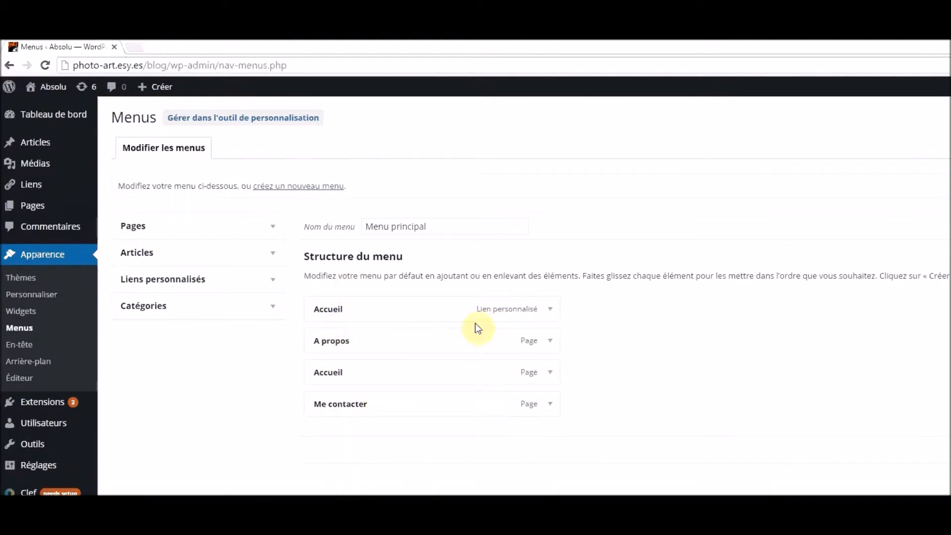
Move the custom link Accueil to the end of the menu structure, below Me contacter.
left_click_drag(548, 315, 357, 310)
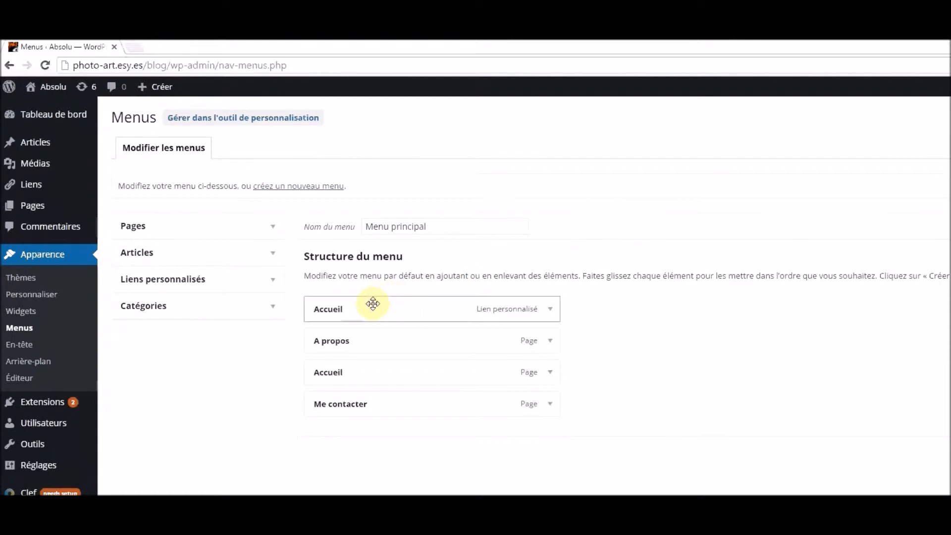
left_click_drag(369, 306, 369, 406)
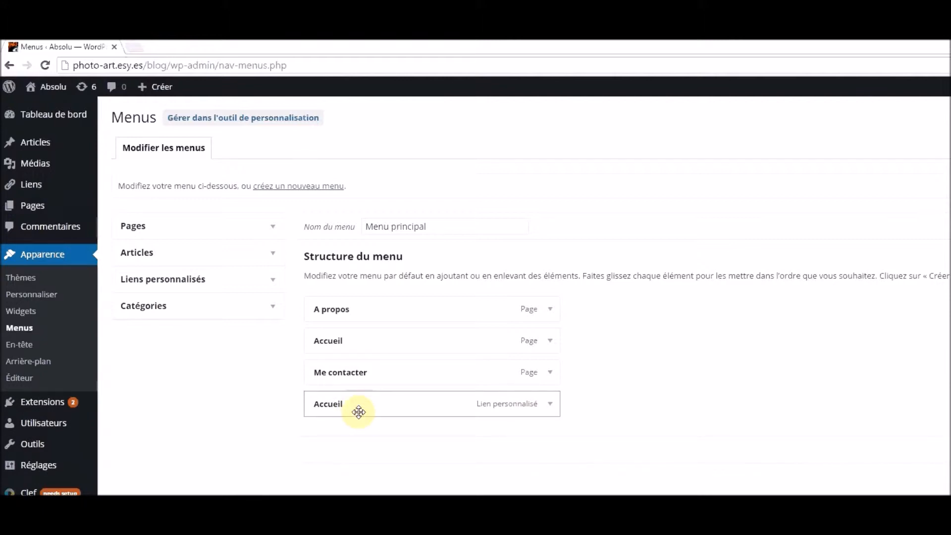
Try nesting the custom link Accueil as a sub-item of Me contacter and return it to the top level.
left_click_drag(333, 401, 354, 405)
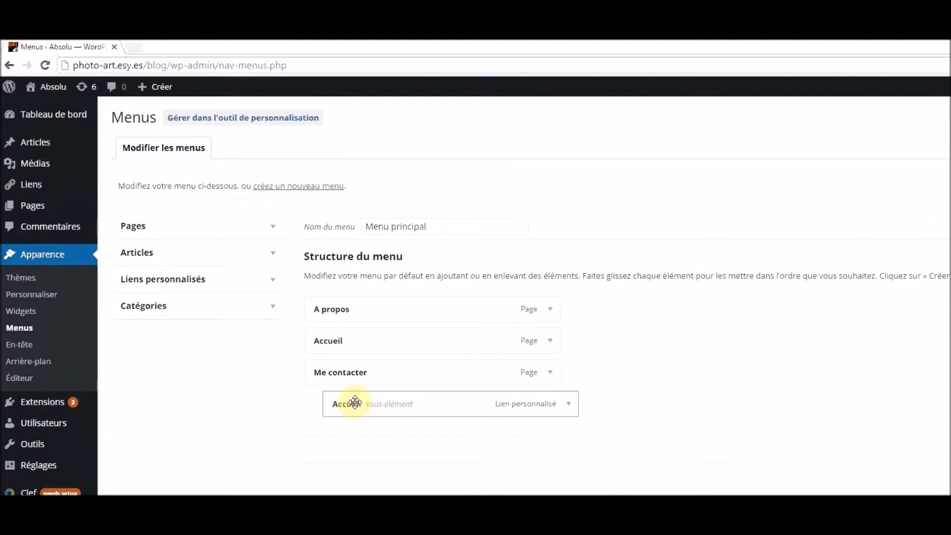
left_click_drag(353, 404, 378, 410)
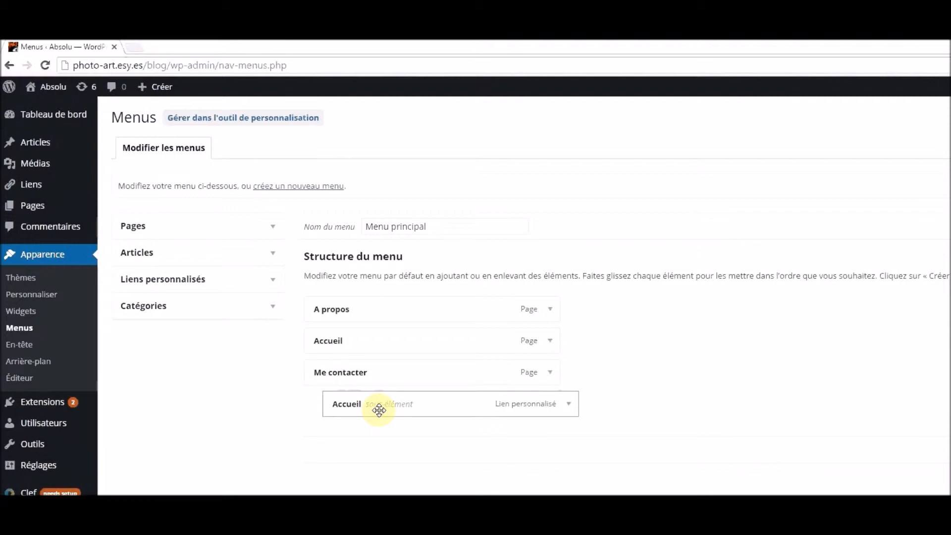
left_click_drag(379, 408, 378, 405)
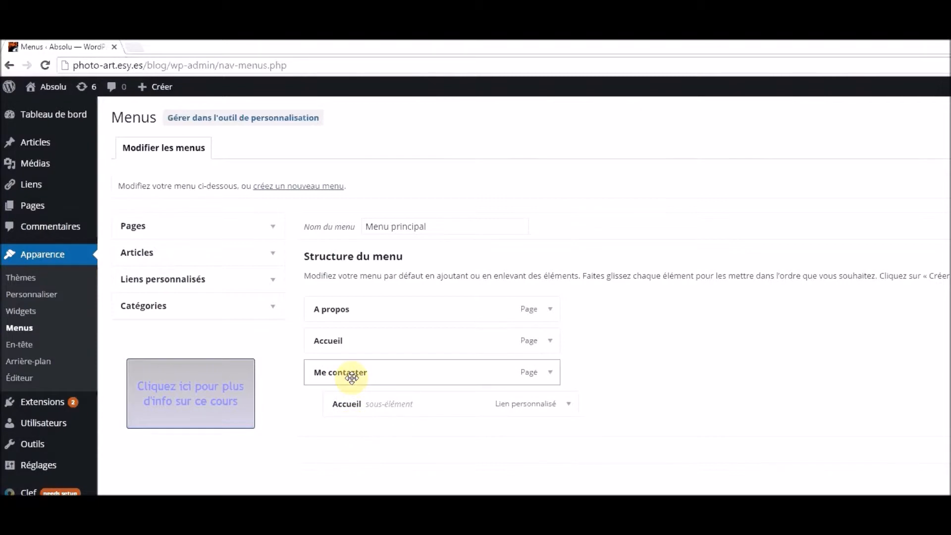
mouse_move(339, 403)
left_mouse_down()
mouse_move(347, 357)
mouse_move(335, 339)
mouse_move(366, 423)
mouse_move(345, 405)
mouse_move(342, 365)
mouse_move(353, 380)
mouse_move(333, 399)
mouse_move(358, 403)
left_mouse_up()
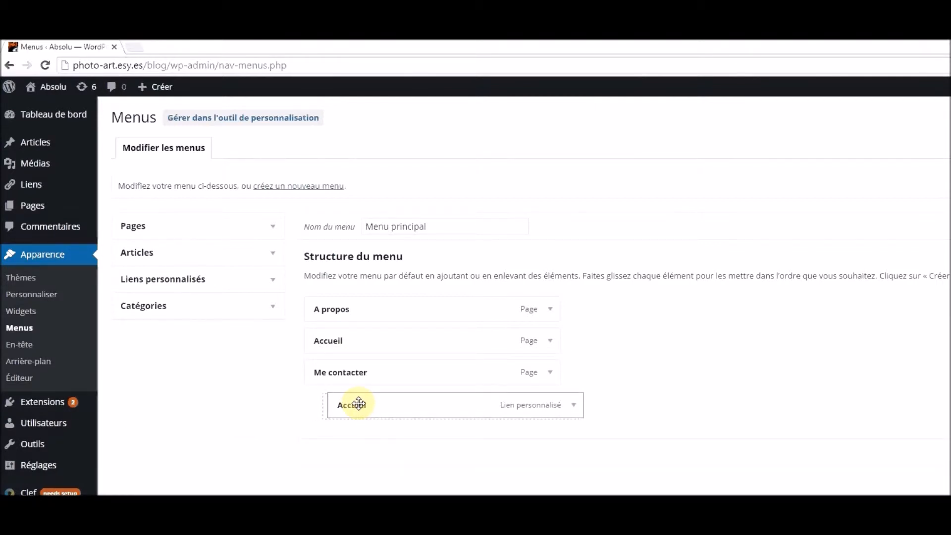
left_click_drag(358, 403, 335, 404)
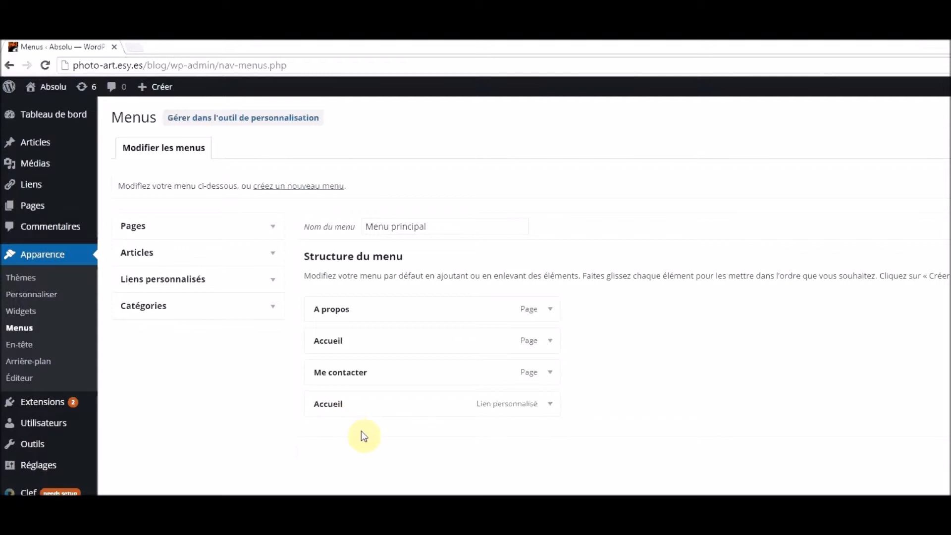
Replace the navigation title of the custom link Accueil with "Ma chaine You TUbe".
left_click(553, 410)
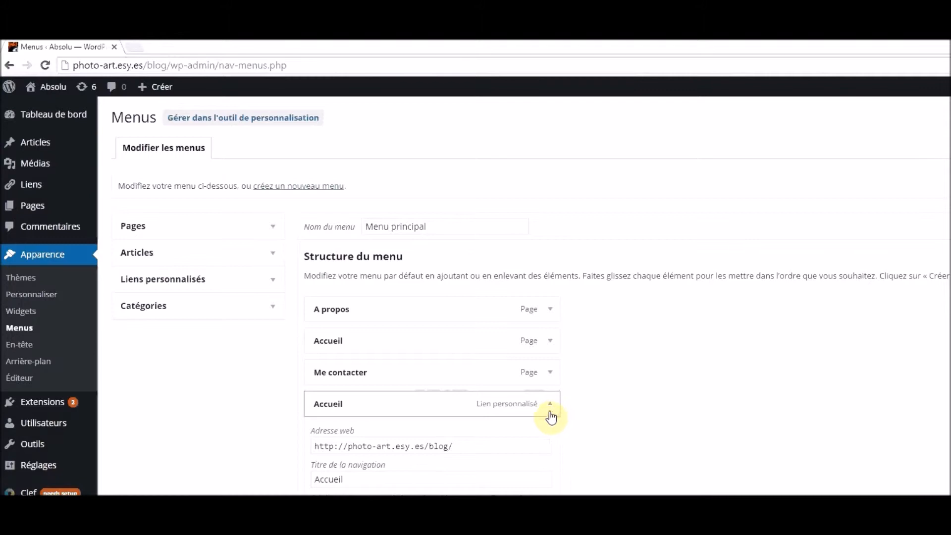
left_click_drag(457, 445, 315, 447)
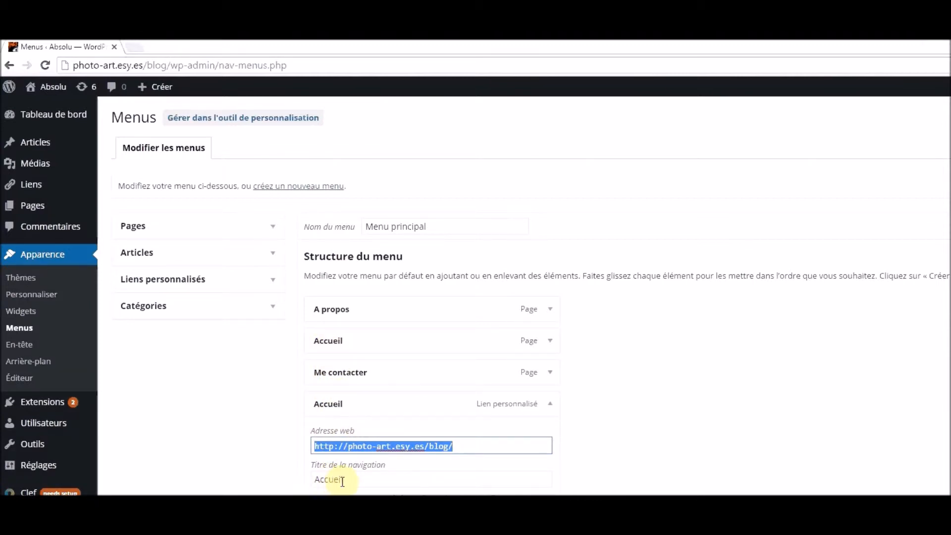
left_click(343, 479)
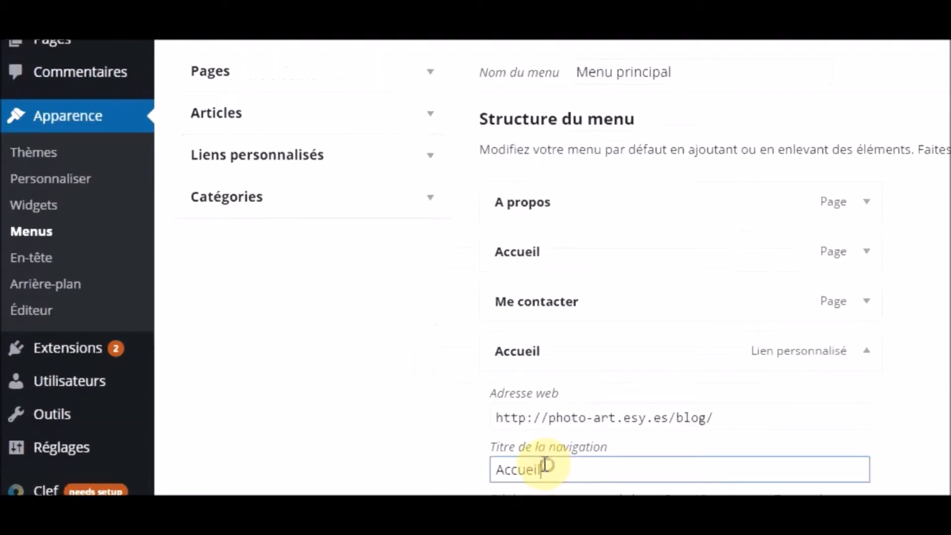
left_click_drag(545, 464, 496, 466)
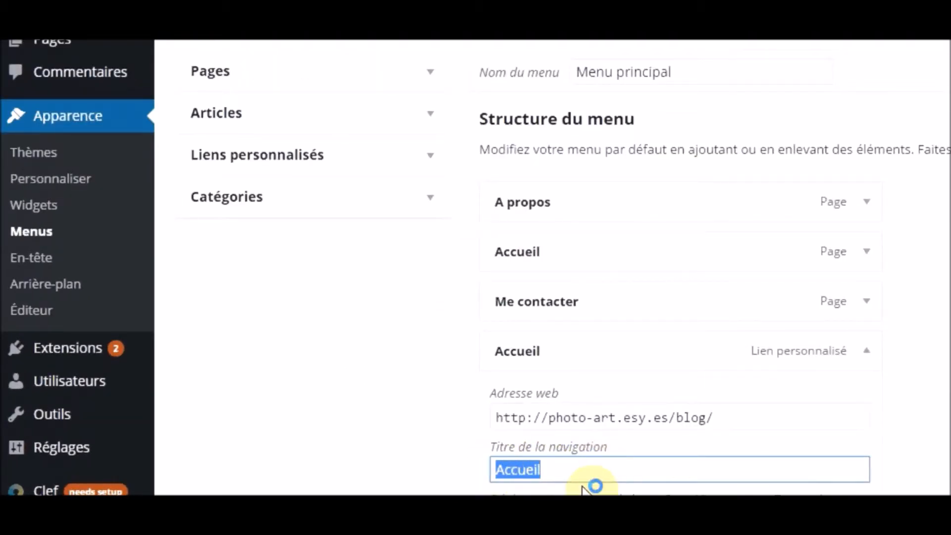
key("BackSpace")
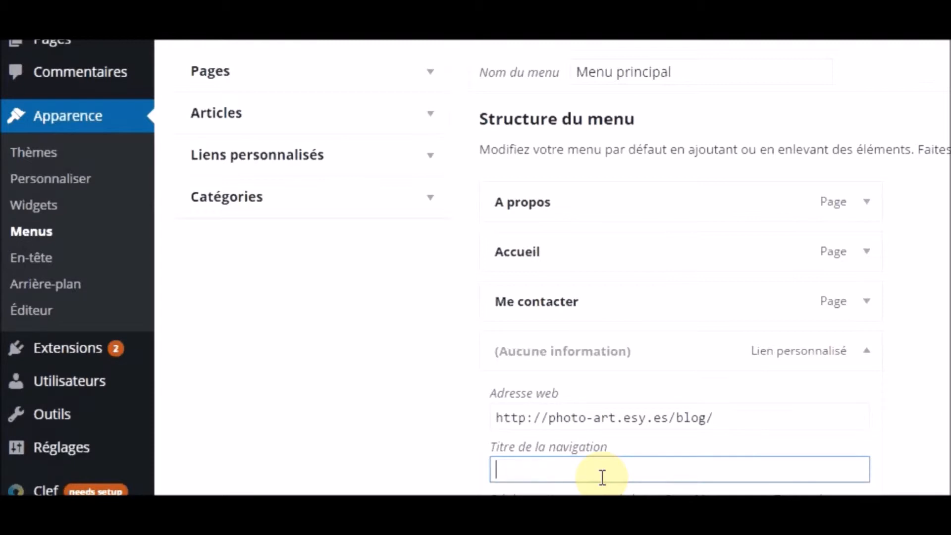
type("Ma ")
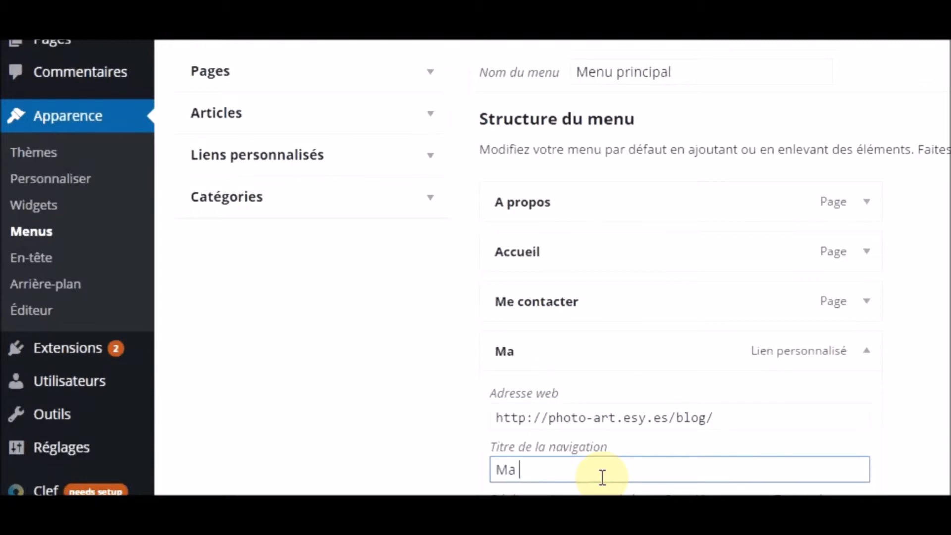
type("chaine y")
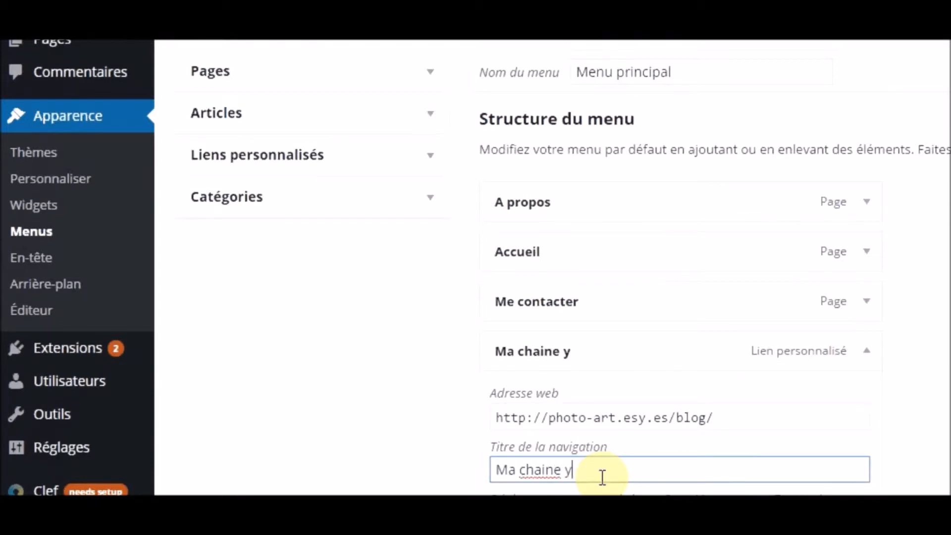
type("ou")
key("BackSpace")
key("BackSpace")
key("BackSpace")
type("You TUbe")
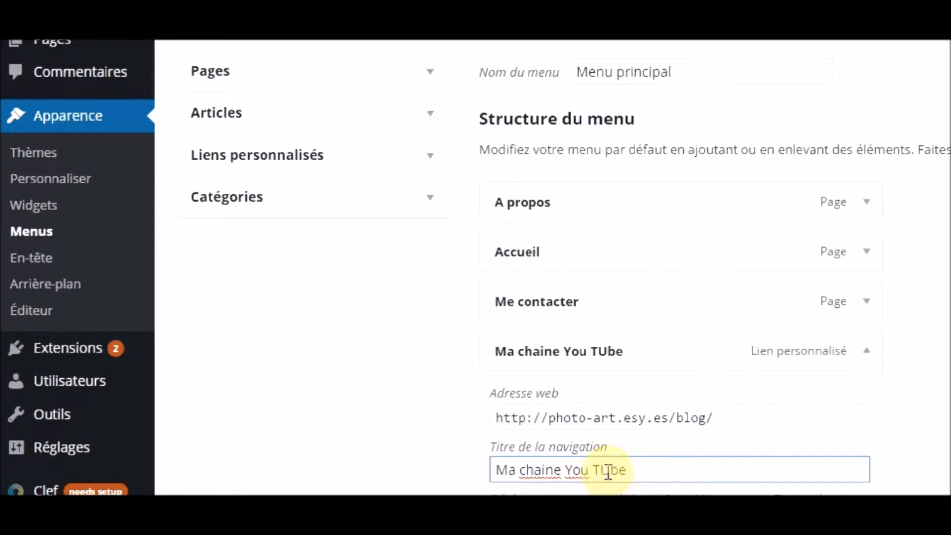
Correct the capitalisation and accent in the custom link's navigation title so it reads "Ma chaîne You Tube".
left_click(614, 470)
key("BackSpace")
type("u")
left_click(547, 468)
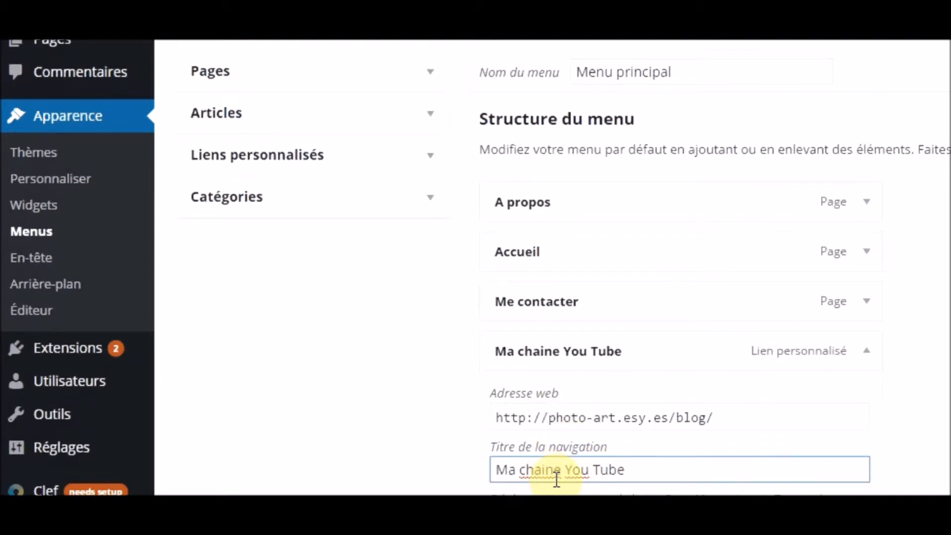
key("BackSpace")
type("î")
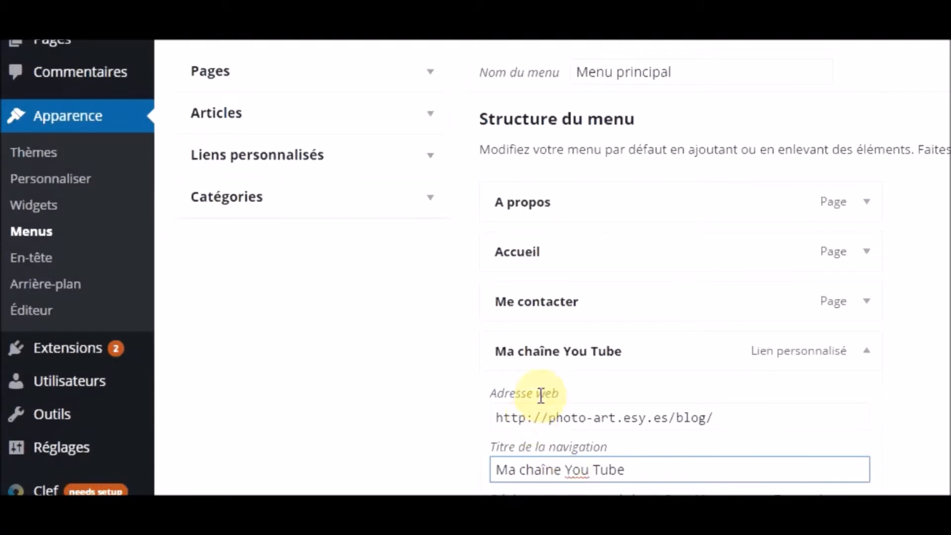
left_click_drag(640, 470, 492, 477)
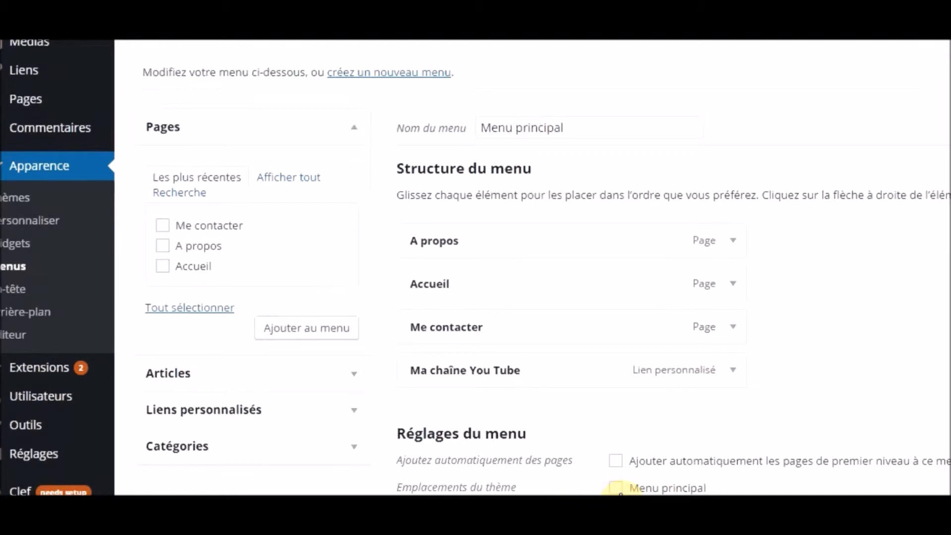
Assign the menu to the "Menu principal" theme location and move the Accueil page above A propos.
left_click(616, 488)
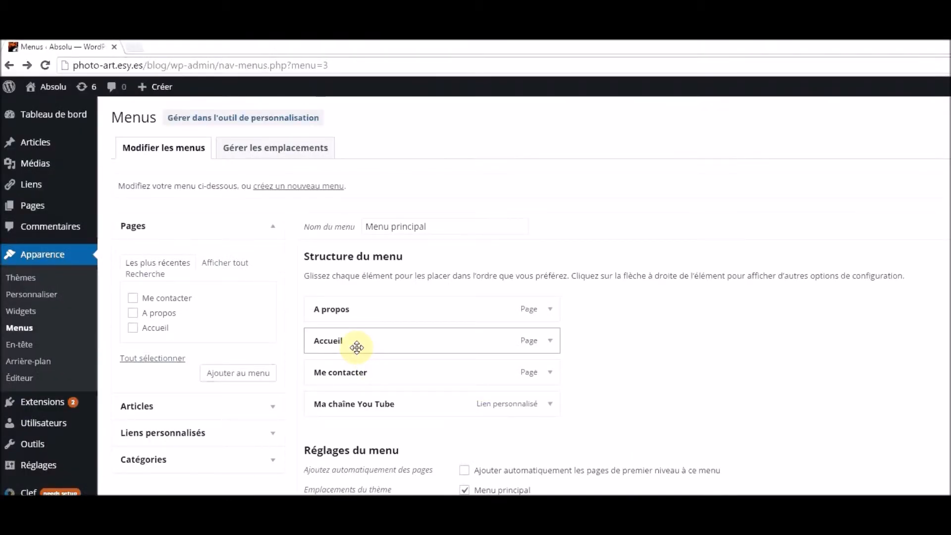
left_click_drag(354, 346, 346, 310)
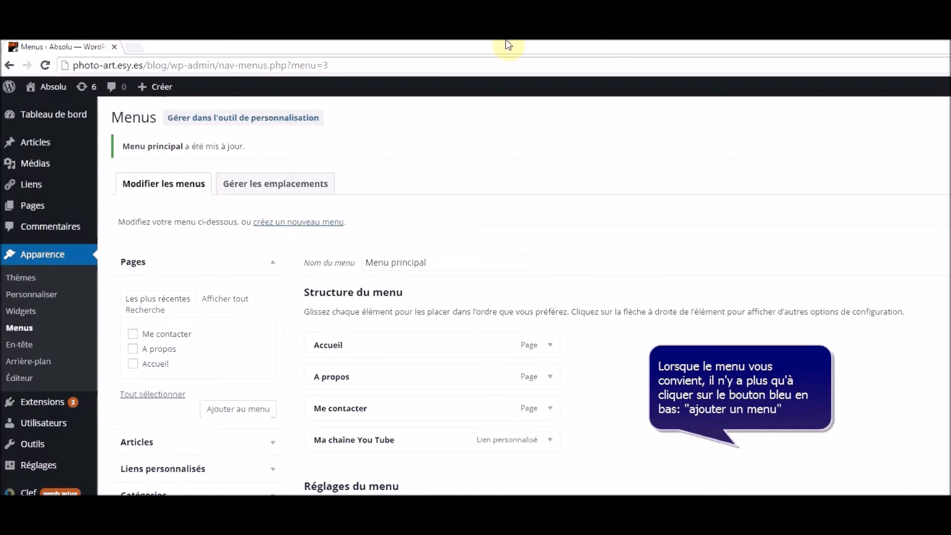
Open the public Absolu site to check the menu.
left_click(48, 85)
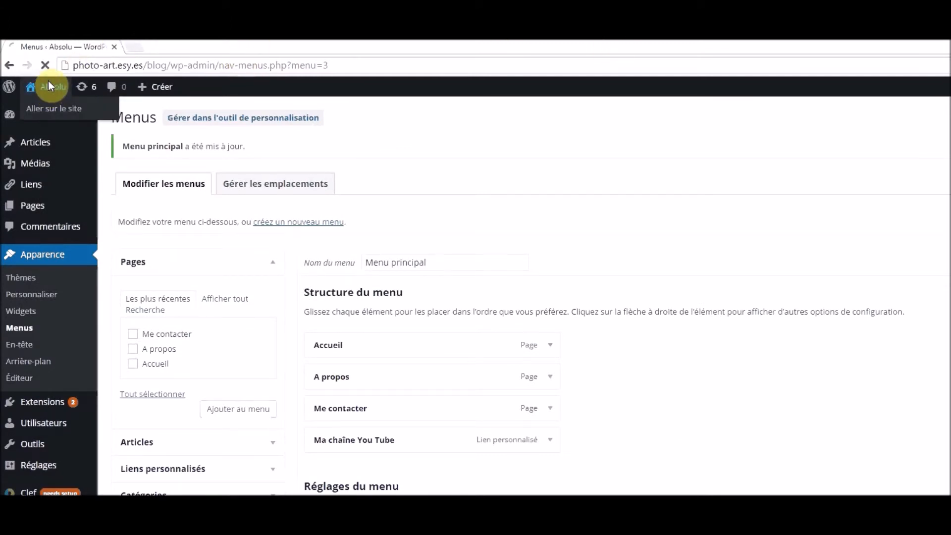